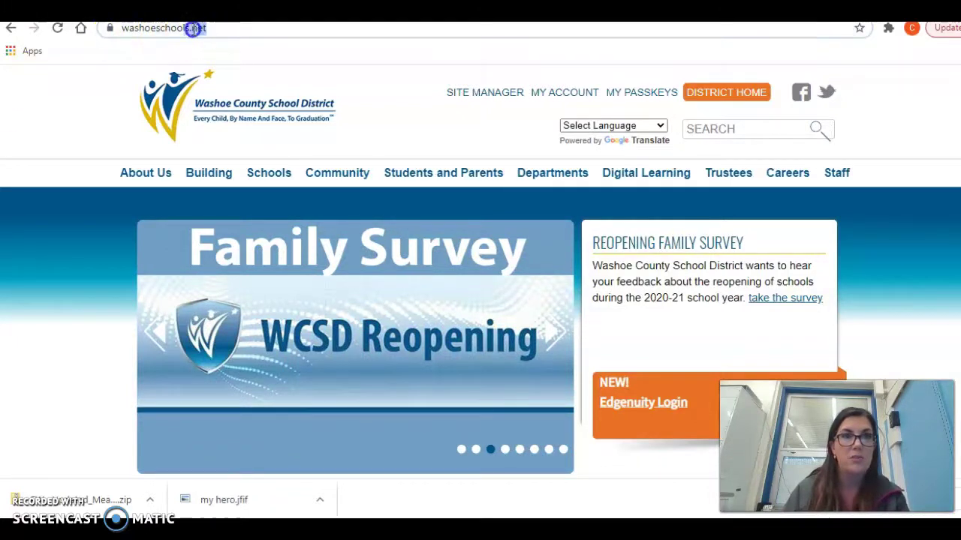
Step: Open the district's Schools Directory from the Schools menu and scroll down toward Clayton
{"action": "left_click", "coordinate": [119, 28]}
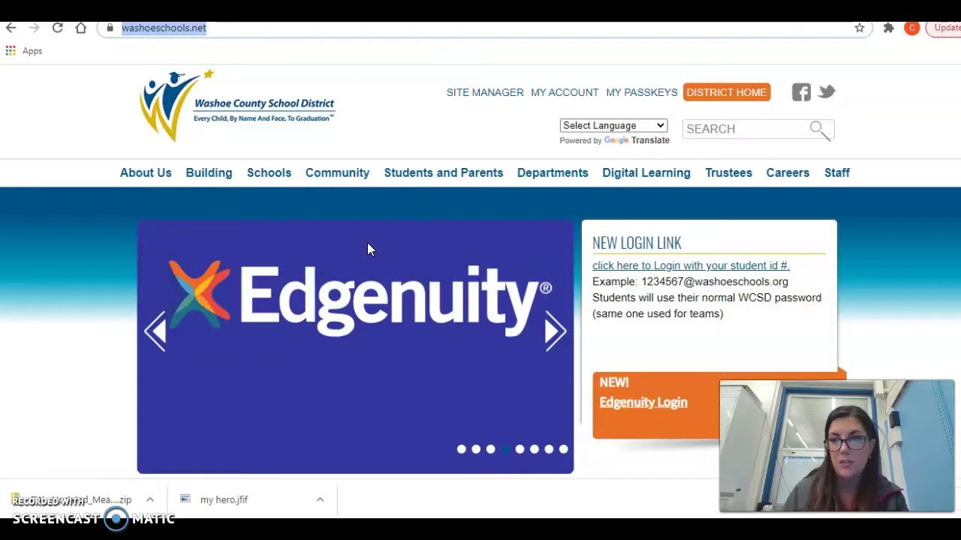
{"action": "mouse_move", "coordinate": [268, 176]}
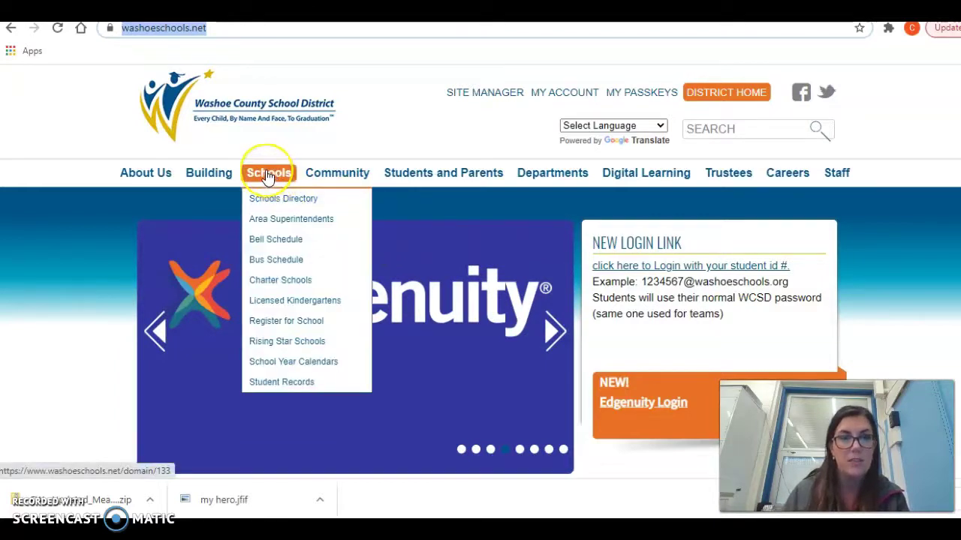
{"action": "left_click", "coordinate": [269, 199]}
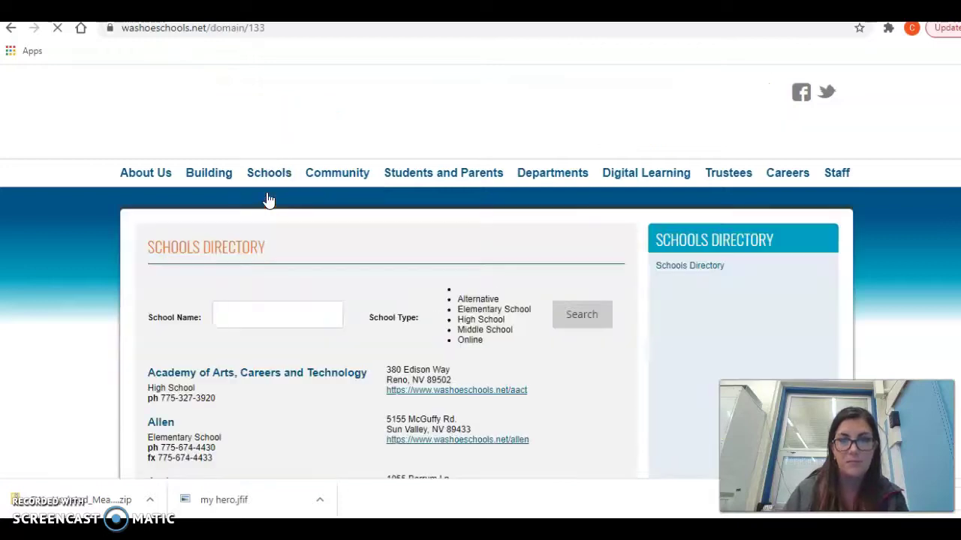
{"action": "left_click", "coordinate": [330, 242]}
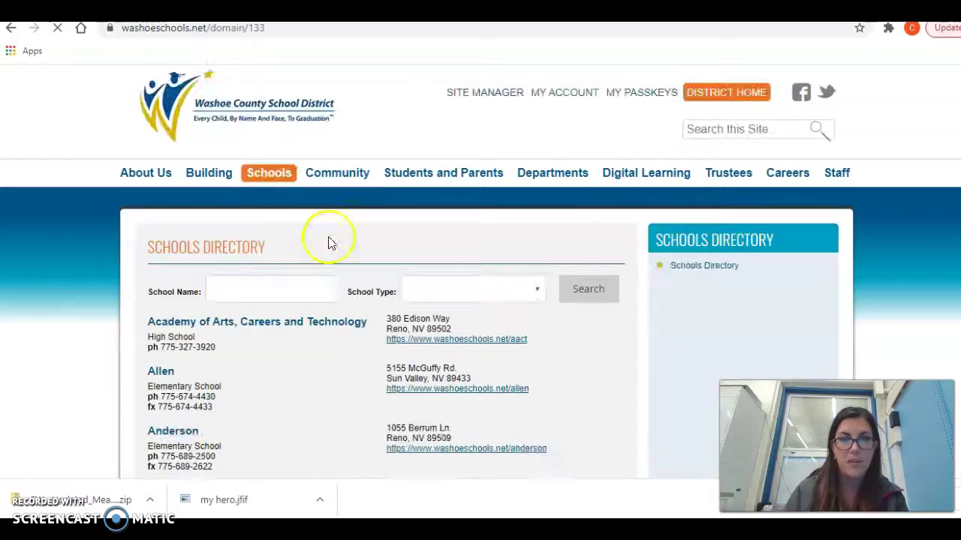
{"action": "scroll", "coordinate": [325, 304], "scroll_direction": "down", "scroll_amount": 2}
{"action": "scroll", "coordinate": [325, 307], "scroll_direction": "down", "scroll_amount": 10}
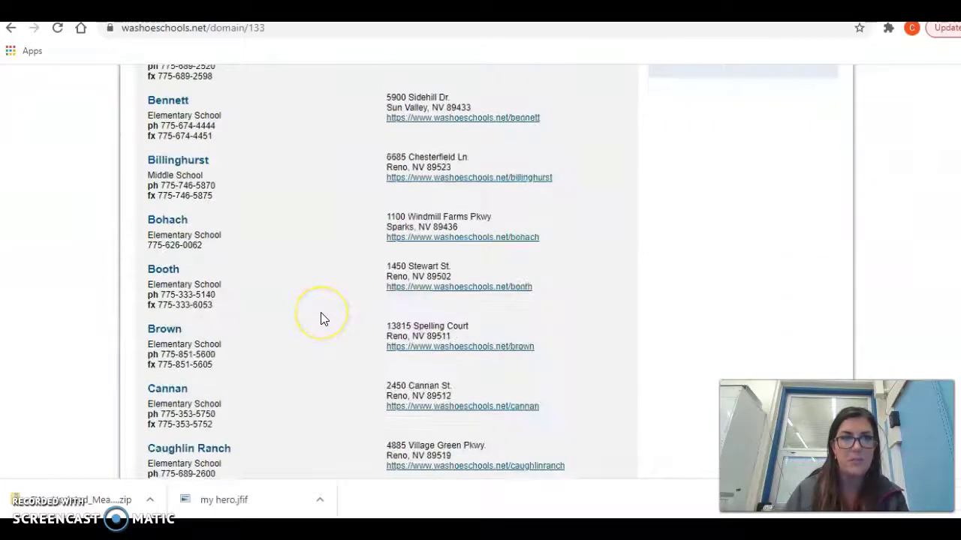
{"action": "scroll", "coordinate": [320, 318], "scroll_direction": "down", "scroll_amount": 1}
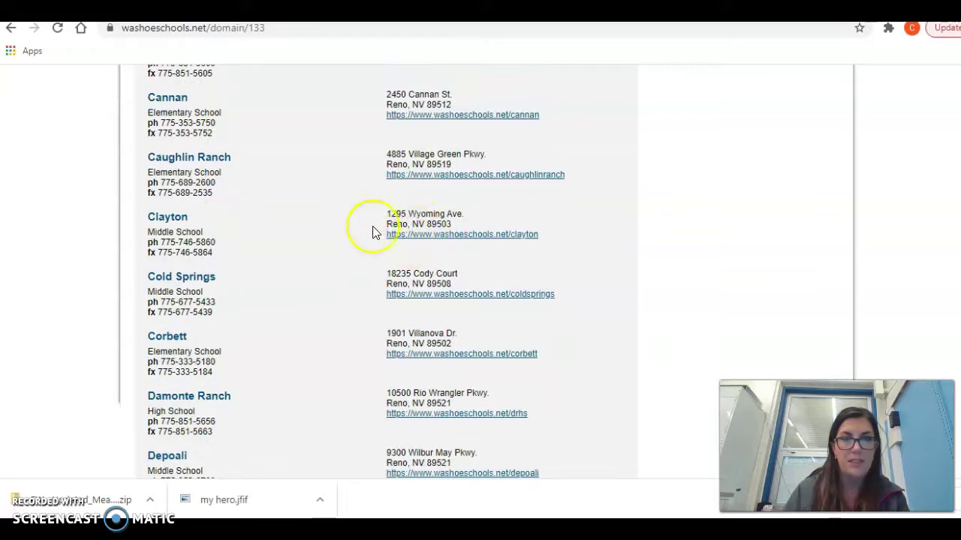
Step: Open Clayton's school website, then its sidebar Library page, and scroll to the link list
{"action": "left_click", "coordinate": [435, 235]}
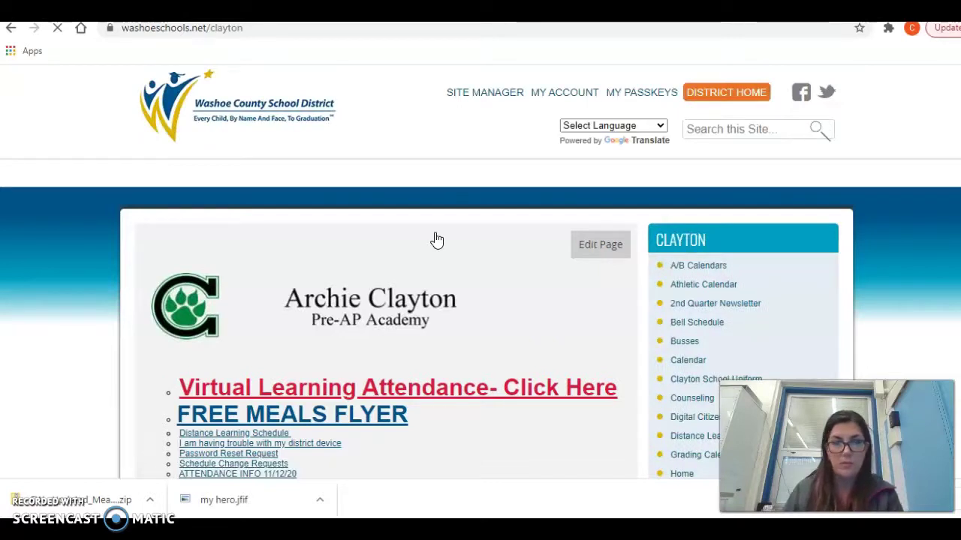
{"action": "scroll", "coordinate": [436, 240], "scroll_direction": "down", "scroll_amount": 3}
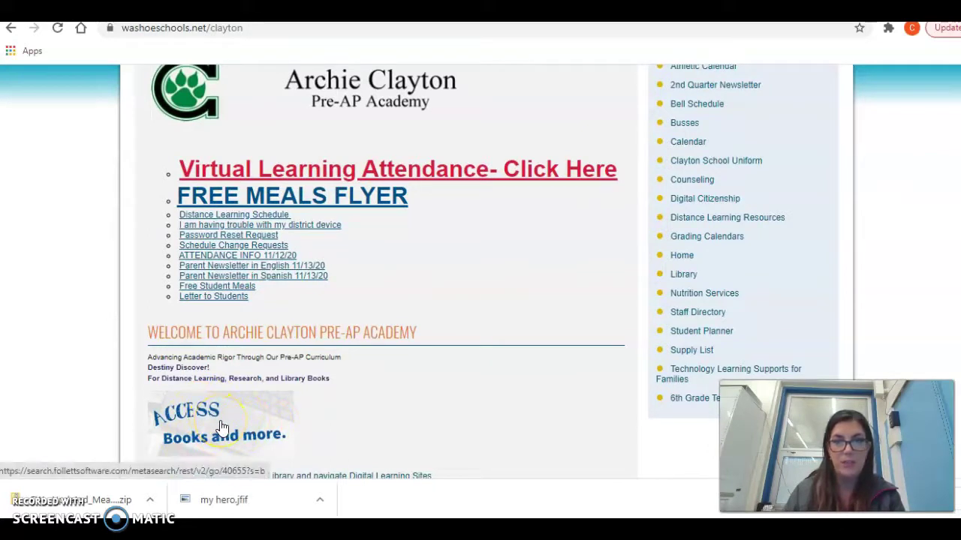
{"action": "left_click", "coordinate": [683, 276]}
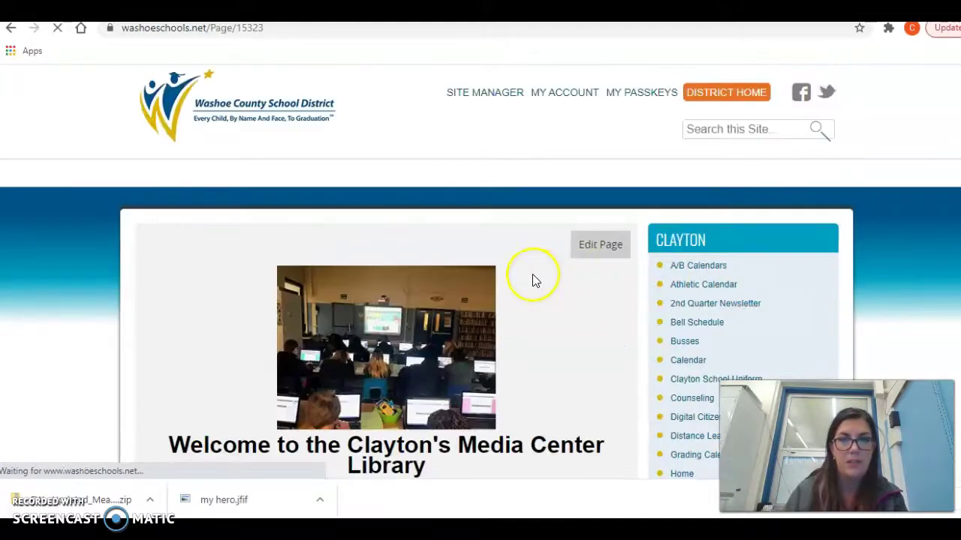
{"action": "scroll", "coordinate": [534, 279], "scroll_direction": "down", "scroll_amount": 4}
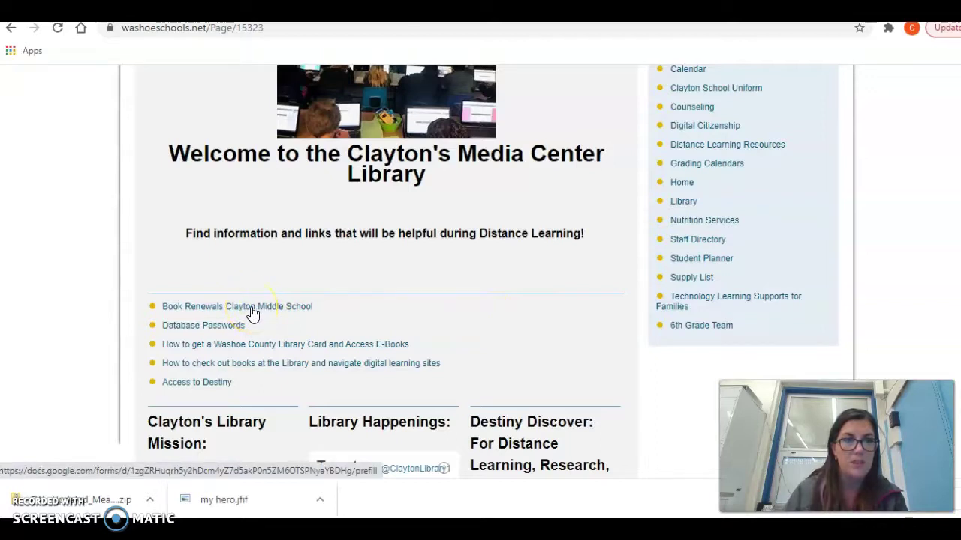
Step: Open the Book Renewals form and enter the student's first and last name
{"action": "left_click", "coordinate": [253, 313]}
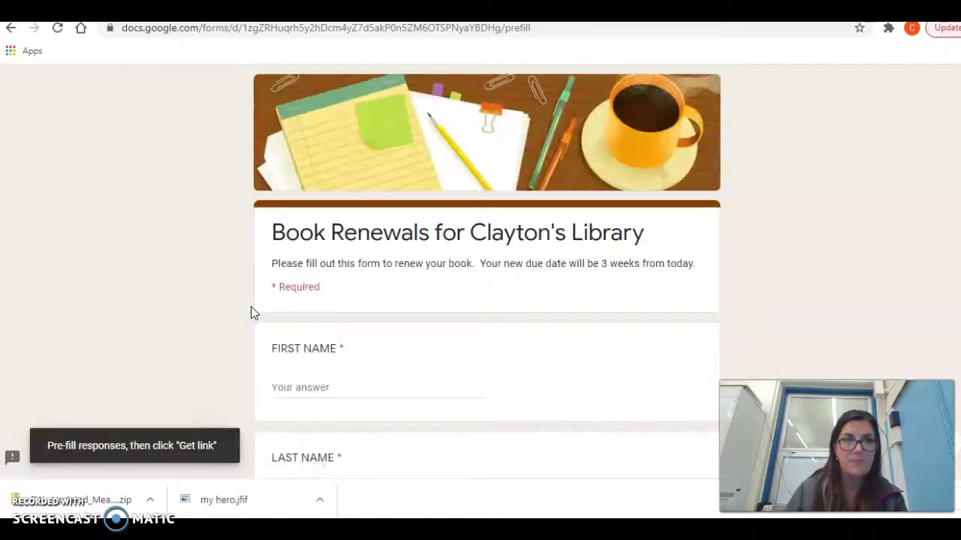
{"action": "left_click", "coordinate": [314, 390]}
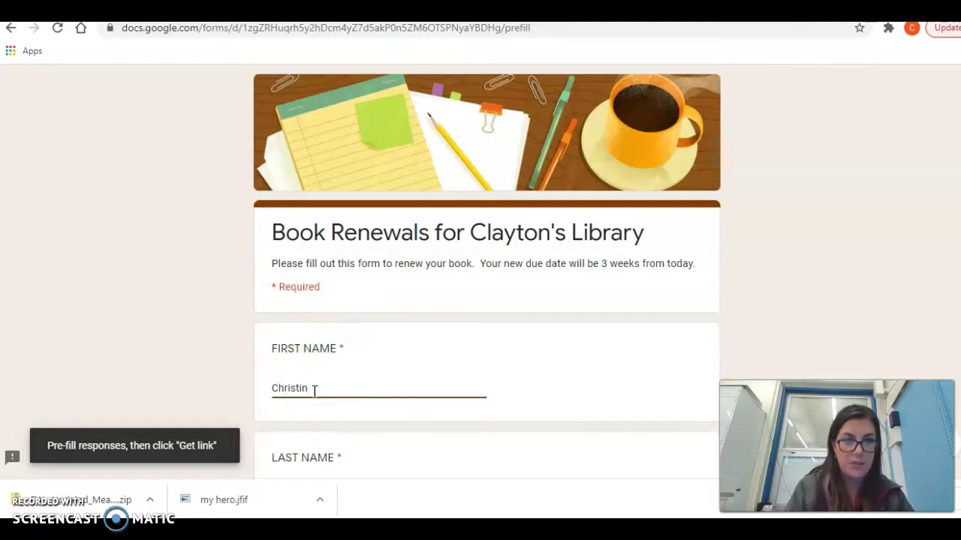
{"action": "type", "text": "Christina"}
{"action": "key", "text": "Tab"}
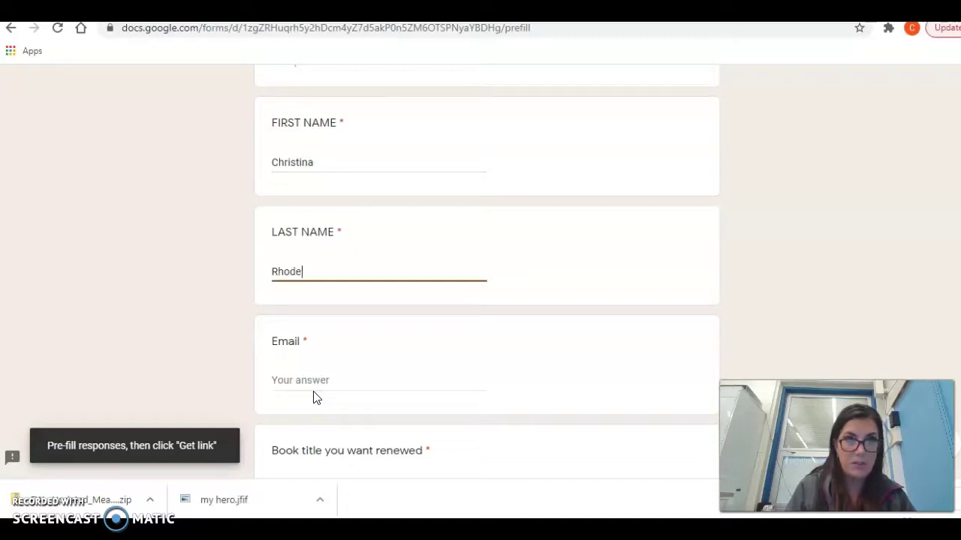
Step: Fill in the email answer and enter 'Wonder' as the book title to renew
{"action": "left_click", "coordinate": [311, 381]}
{"action": "scroll", "coordinate": [315, 385], "scroll_direction": "down", "scroll_amount": 2}
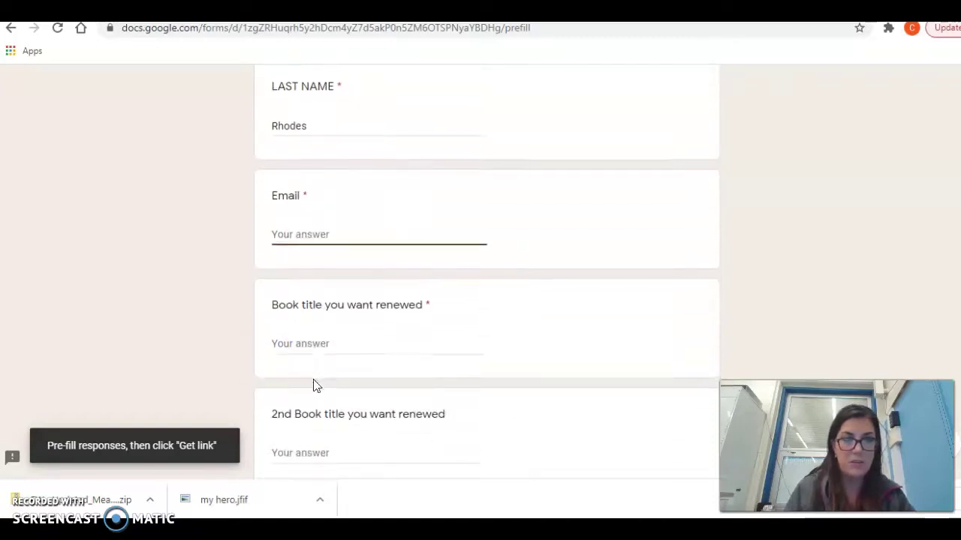
{"action": "left_click", "coordinate": [317, 240]}
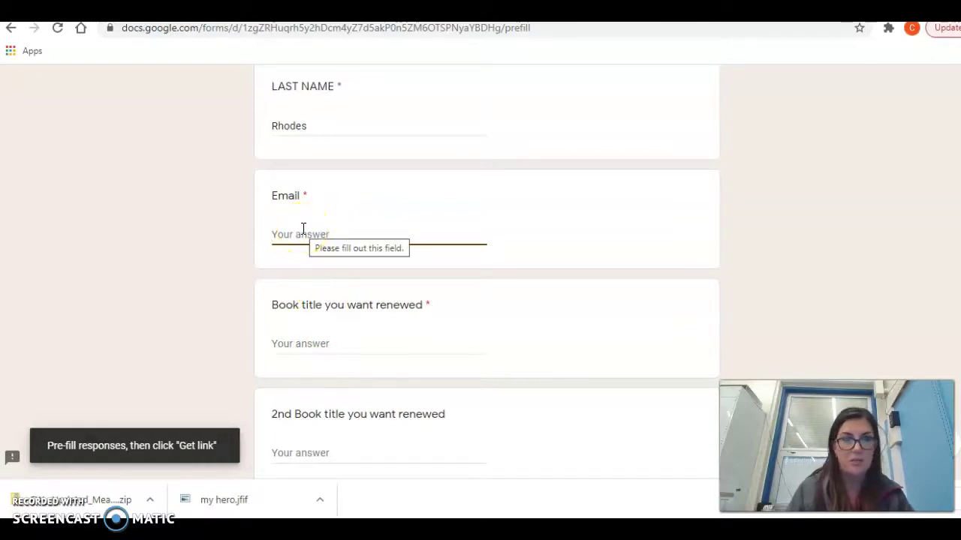
{"action": "left_click", "coordinate": [313, 342]}
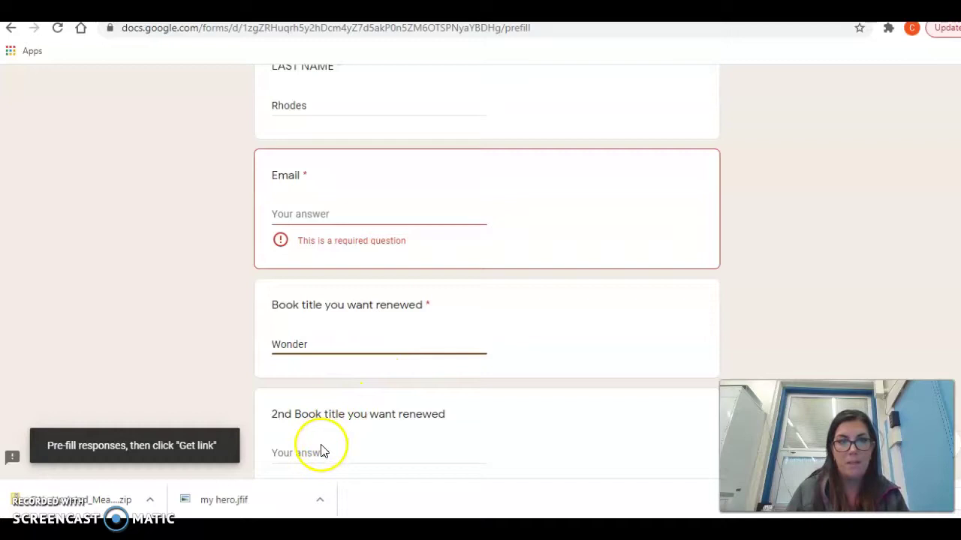
{"action": "scroll", "coordinate": [359, 390], "scroll_direction": "down", "scroll_amount": 2}
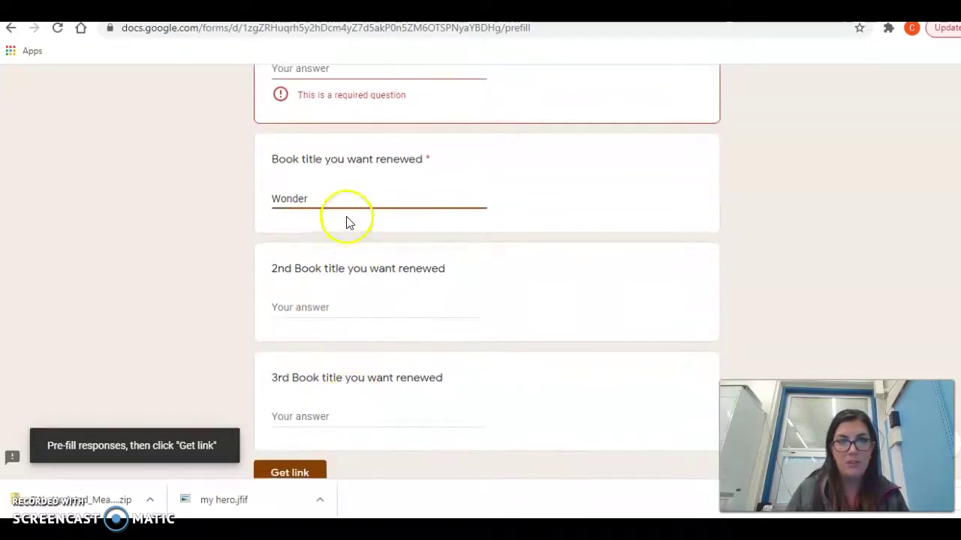
{"action": "scroll", "coordinate": [341, 315], "scroll_direction": "up", "scroll_amount": 1}
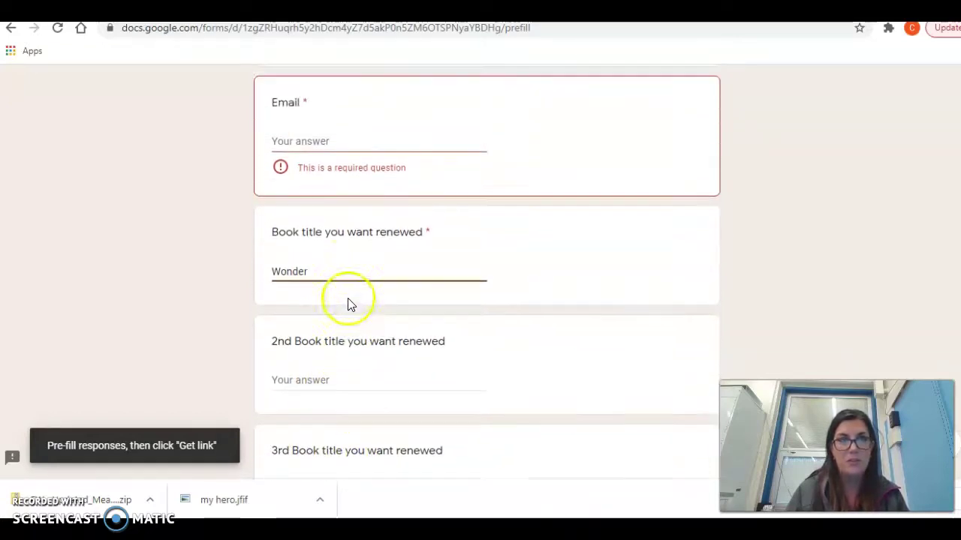
{"action": "left_click", "coordinate": [329, 140]}
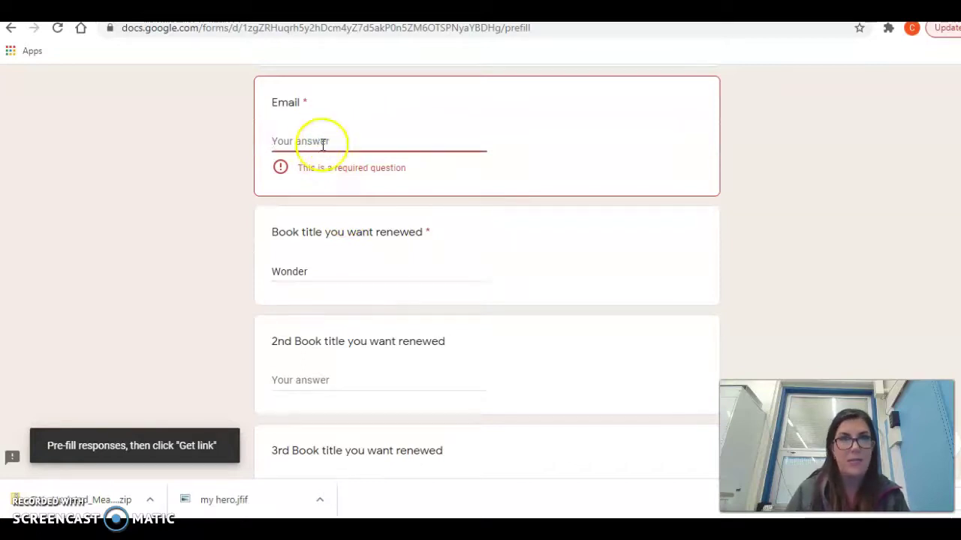
{"action": "scroll", "coordinate": [361, 337], "scroll_direction": "up", "scroll_amount": 6}
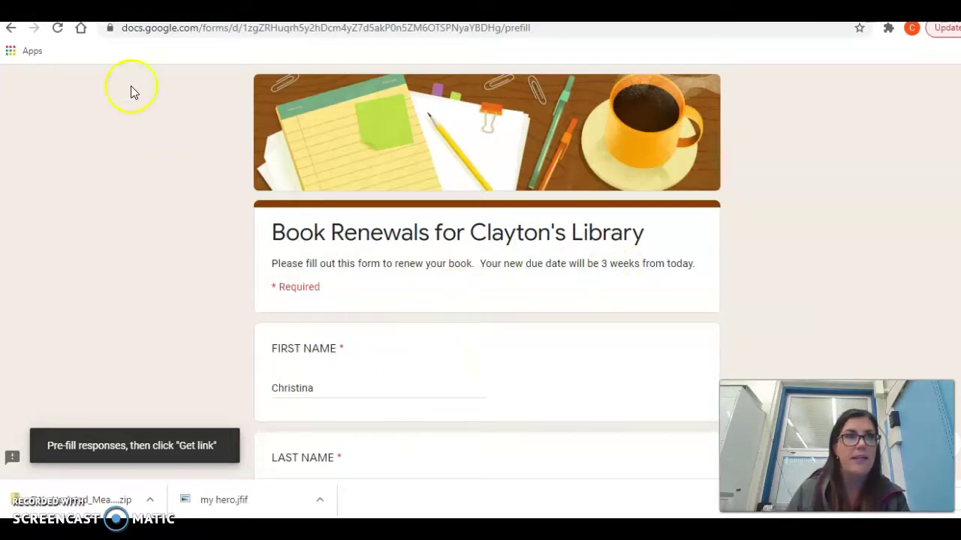
Step: Go back to the Clayton library page and open Destiny Discover via the ACCESS Books and more image
{"action": "left_click", "coordinate": [11, 27]}
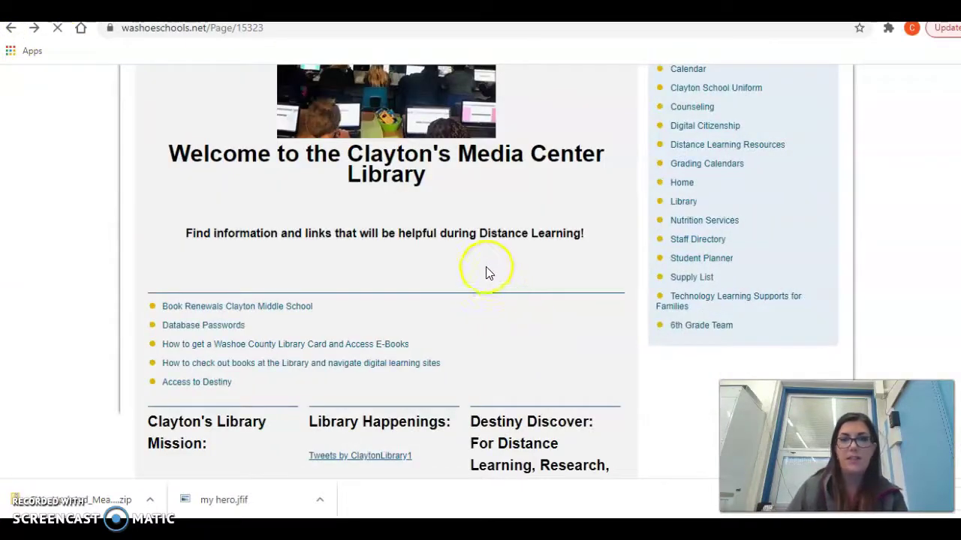
{"action": "scroll", "coordinate": [486, 267], "scroll_direction": "down", "scroll_amount": 3}
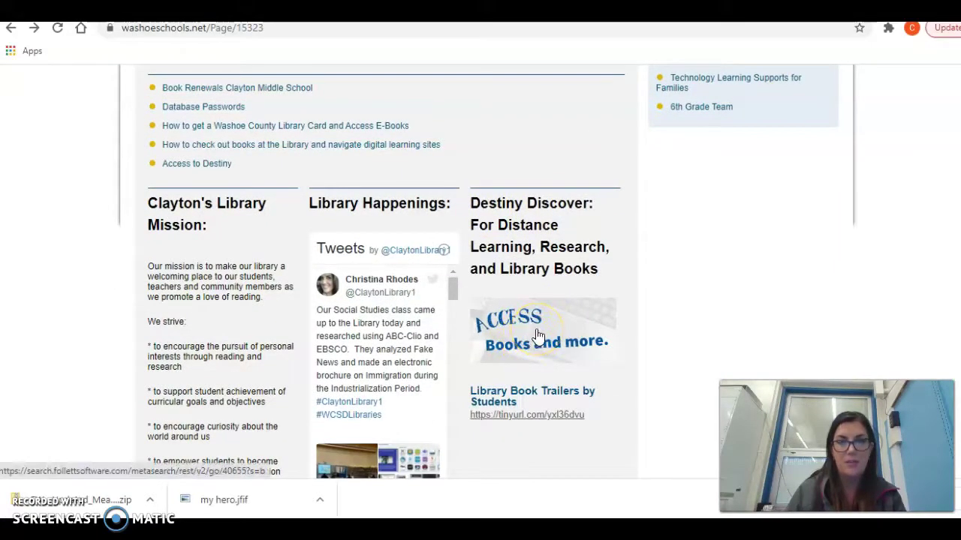
{"action": "scroll", "coordinate": [536, 336], "scroll_direction": "up", "scroll_amount": 4}
{"action": "scroll", "coordinate": [534, 301], "scroll_direction": "down", "scroll_amount": 5}
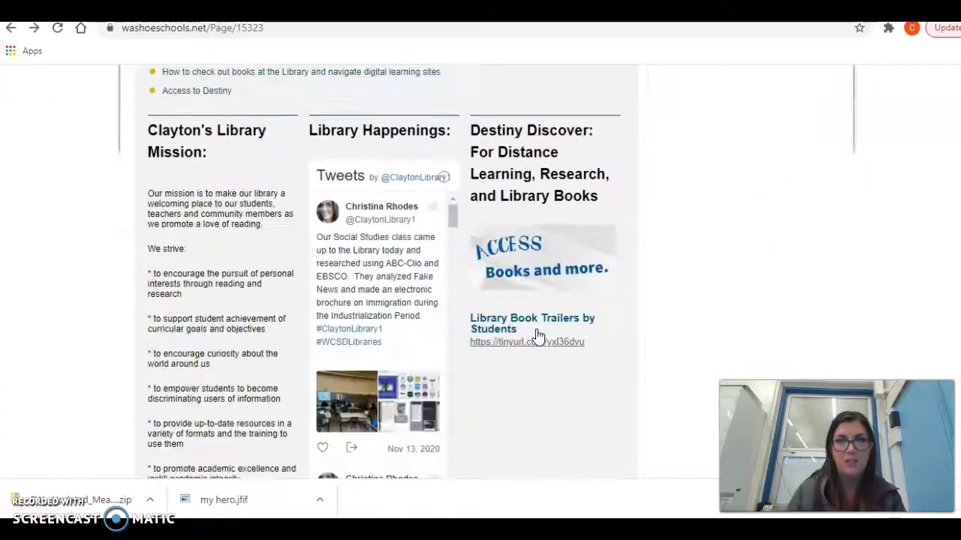
{"action": "left_click", "coordinate": [534, 257]}
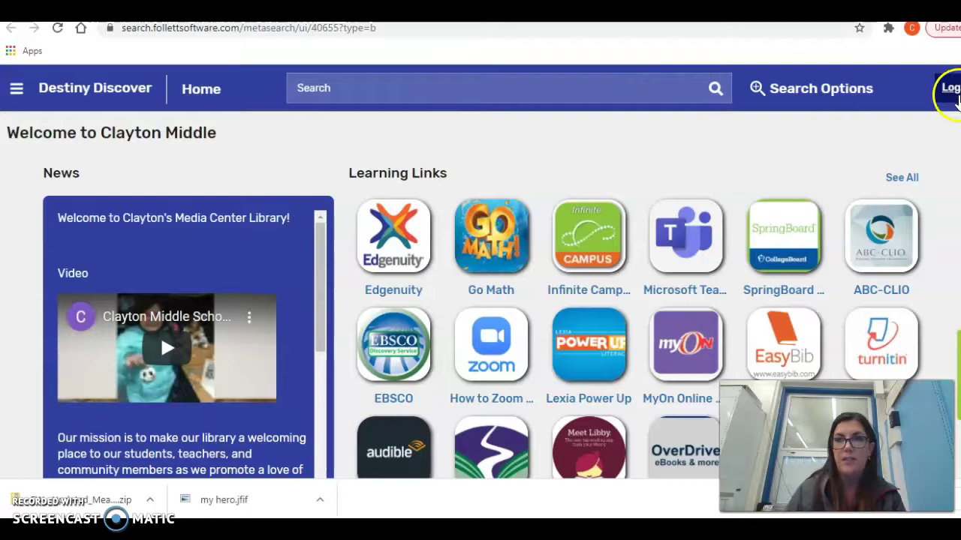
Step: Log in to the catalog with the saved Follett username and the account password
{"action": "left_click", "coordinate": [944, 93]}
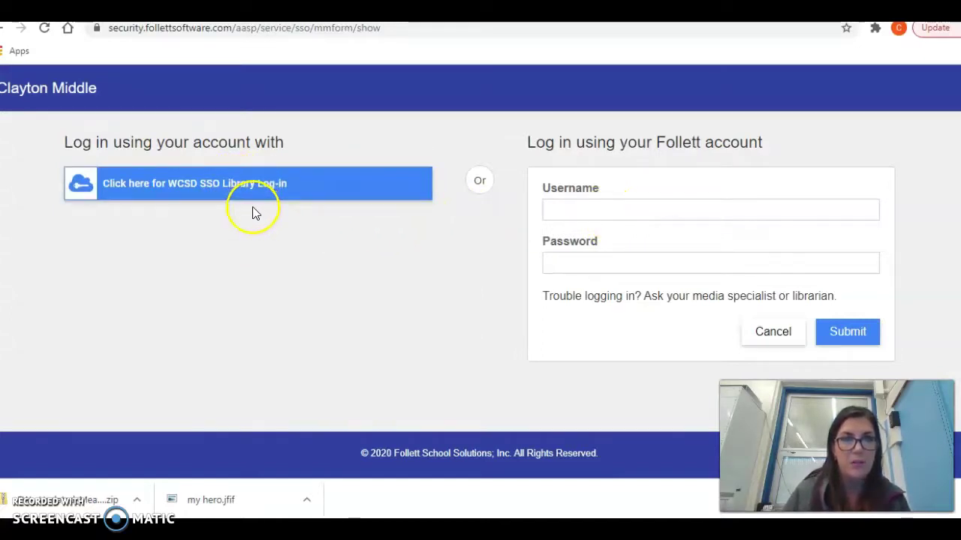
{"action": "left_click", "coordinate": [649, 211]}
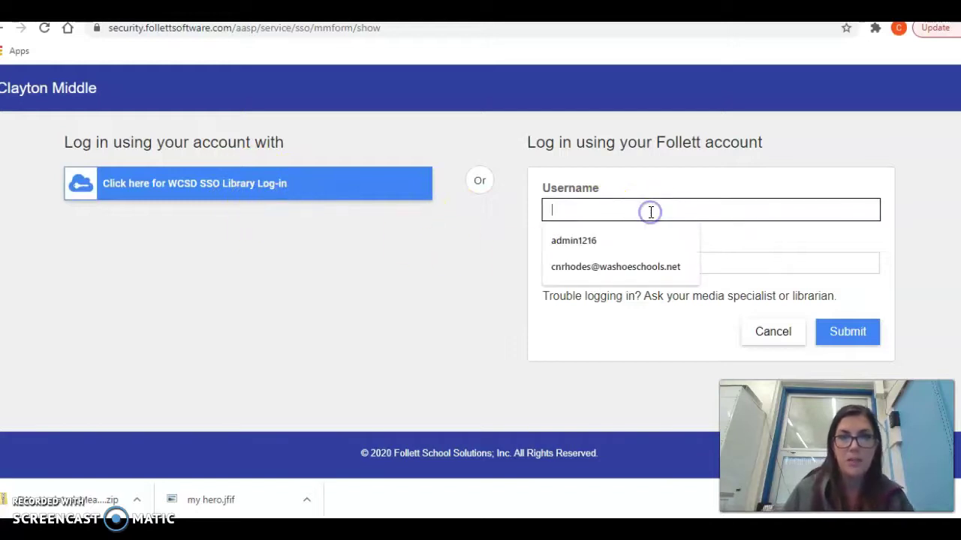
{"action": "left_click", "coordinate": [600, 240]}
{"action": "left_click", "coordinate": [605, 264]}
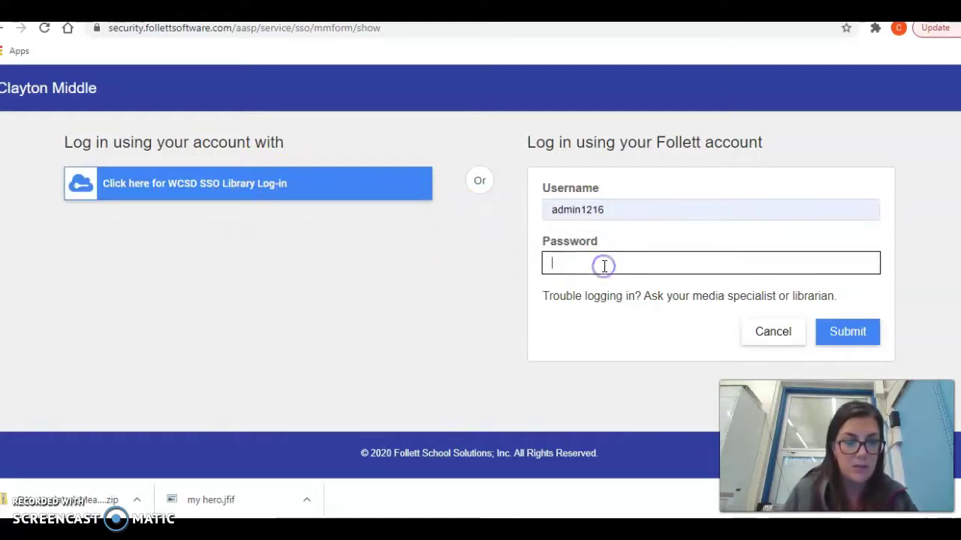
{"action": "type", "text": "•••••"}
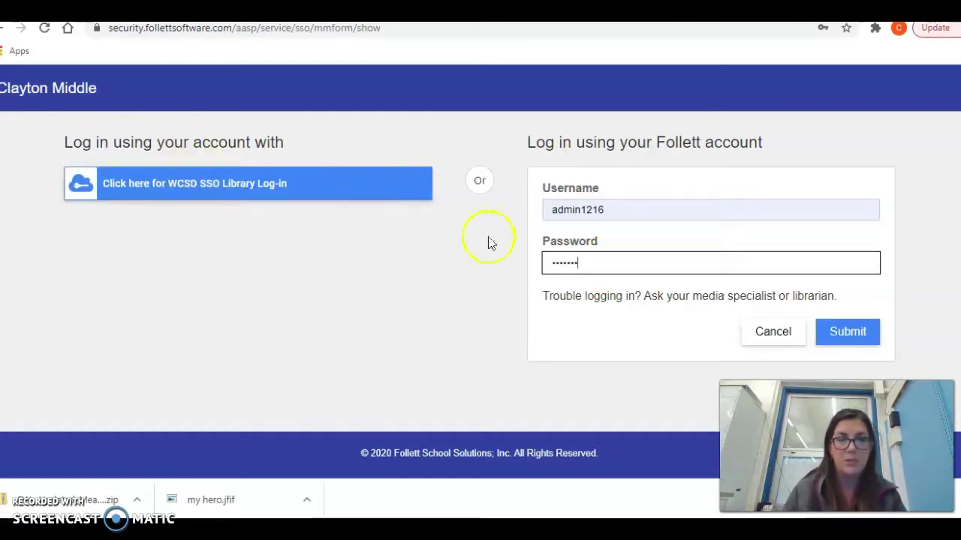
{"action": "left_click", "coordinate": [852, 336]}
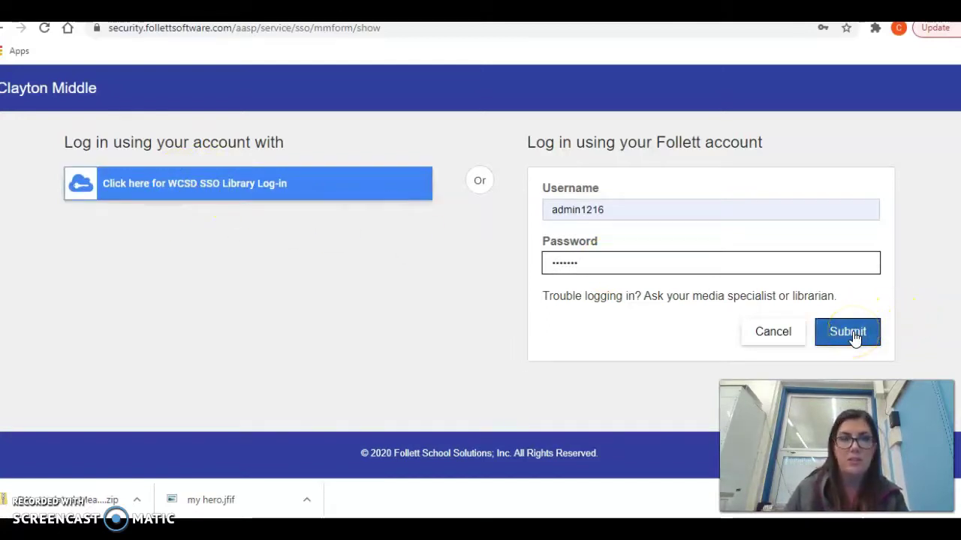
{"action": "left_click", "coordinate": [853, 336]}
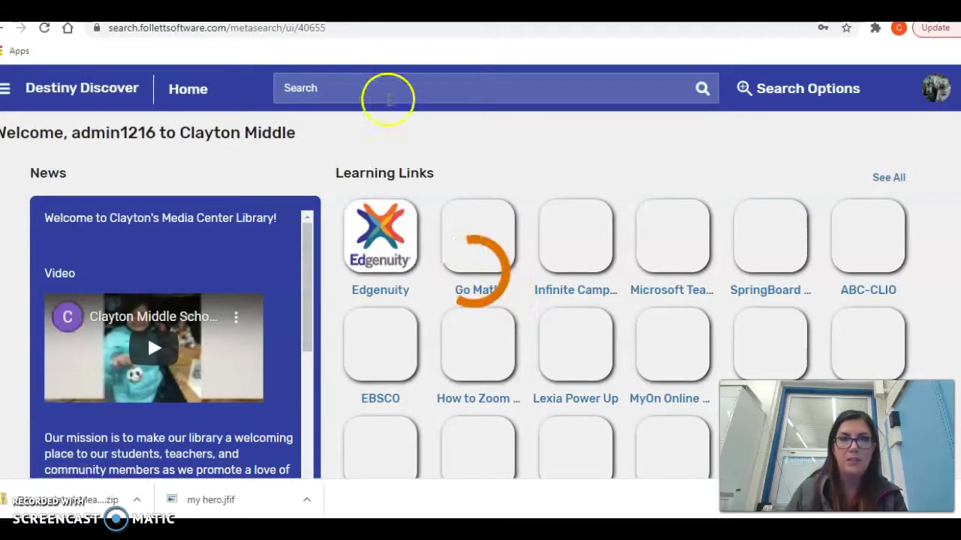
Step: Search the catalogue for 'The Raft' and place a hold on the available 2012 copy
{"action": "left_click", "coordinate": [361, 87]}
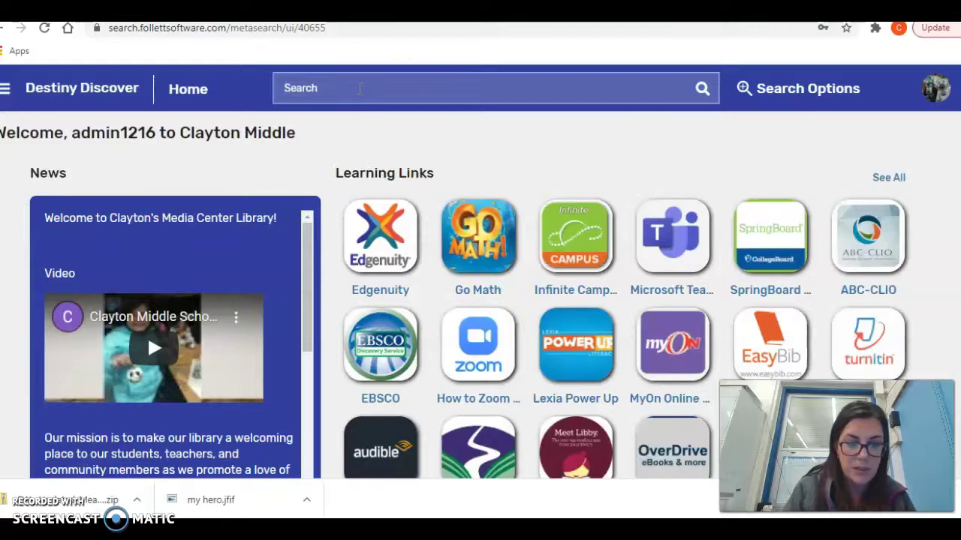
{"action": "type", "text": "The Raft"}
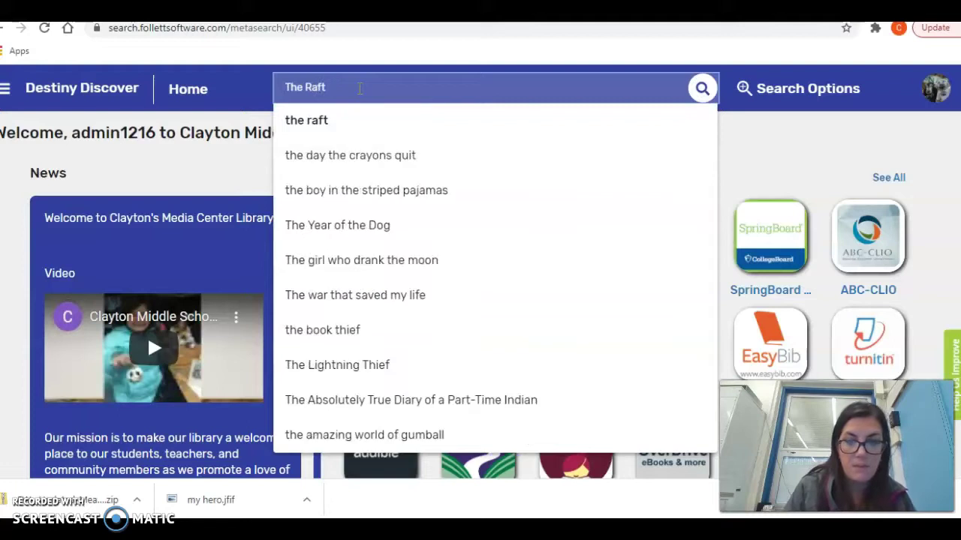
{"action": "key", "text": "Return"}
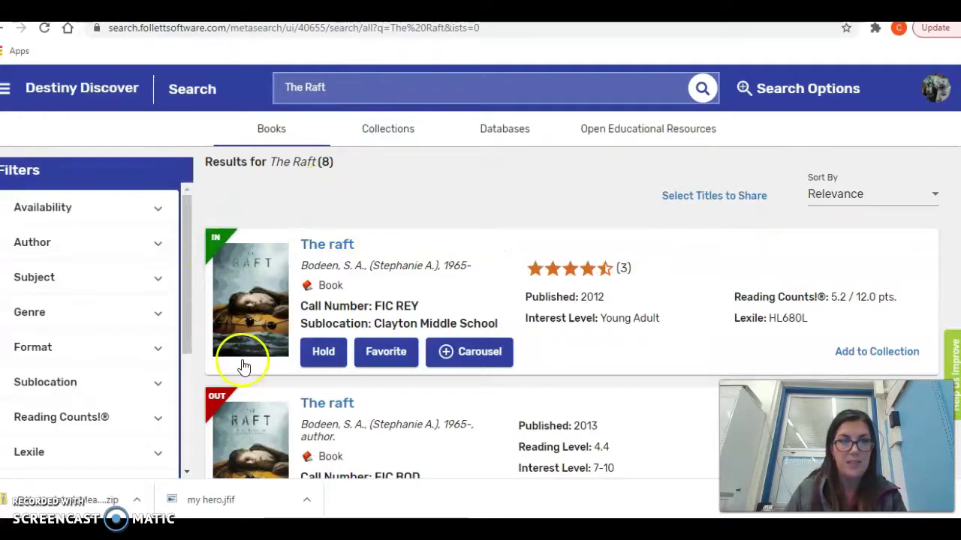
{"action": "left_click", "coordinate": [325, 356]}
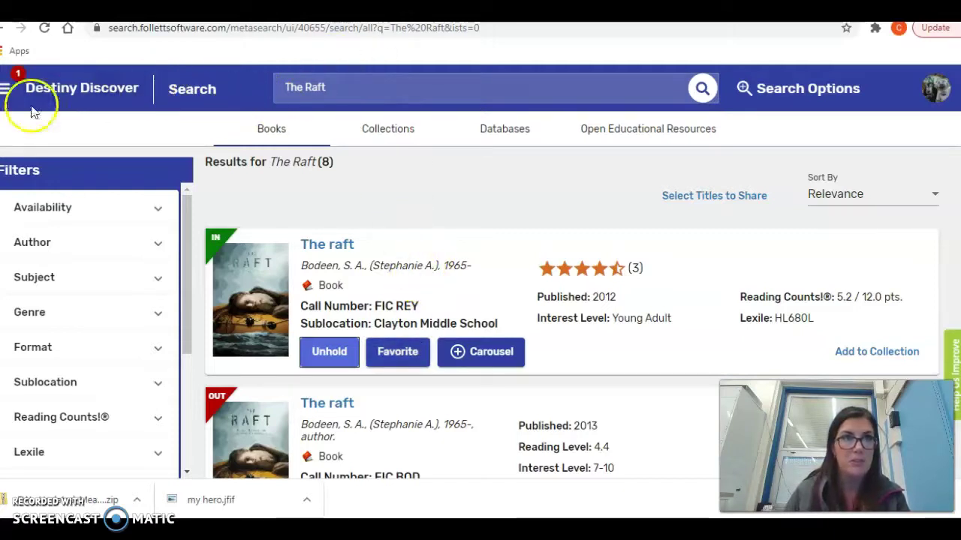
Step: Return to the Destiny home page and open the OverDrive eBooks & more Learning Links tile
{"action": "left_click", "coordinate": [58, 90]}
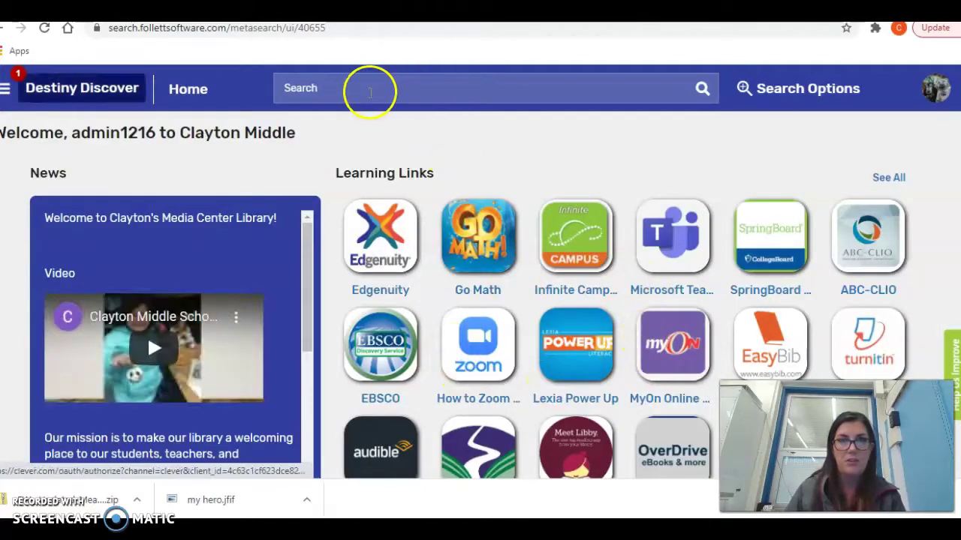
{"action": "scroll", "coordinate": [495, 289], "scroll_direction": "down", "scroll_amount": 4}
{"action": "scroll", "coordinate": [692, 382], "scroll_direction": "down", "scroll_amount": 8}
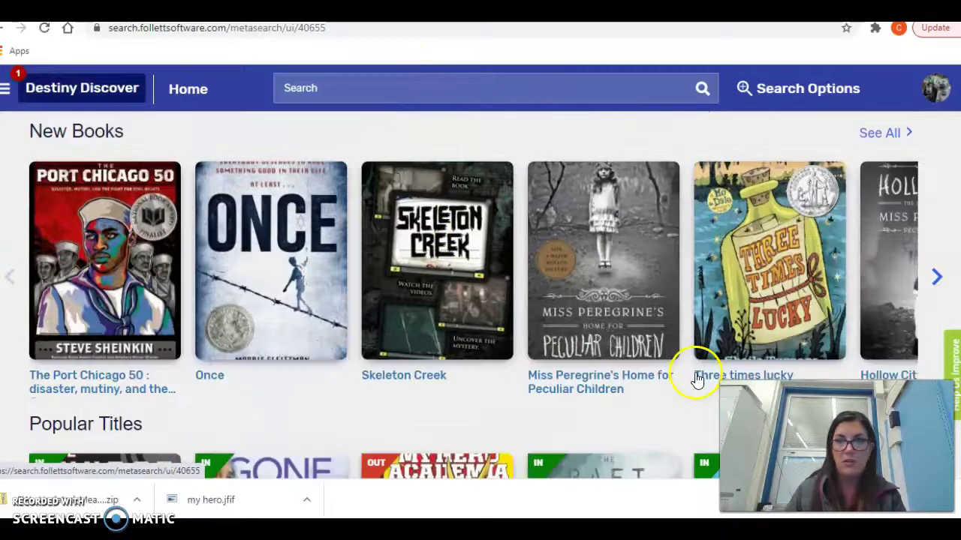
{"action": "scroll", "coordinate": [572, 348], "scroll_direction": "up", "scroll_amount": 3}
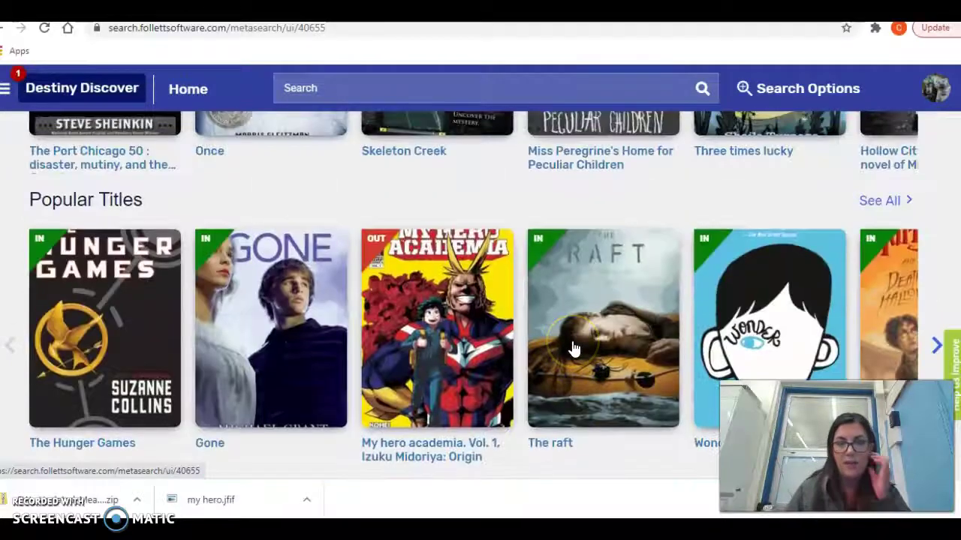
{"action": "scroll", "coordinate": [572, 348], "scroll_direction": "up", "scroll_amount": 8}
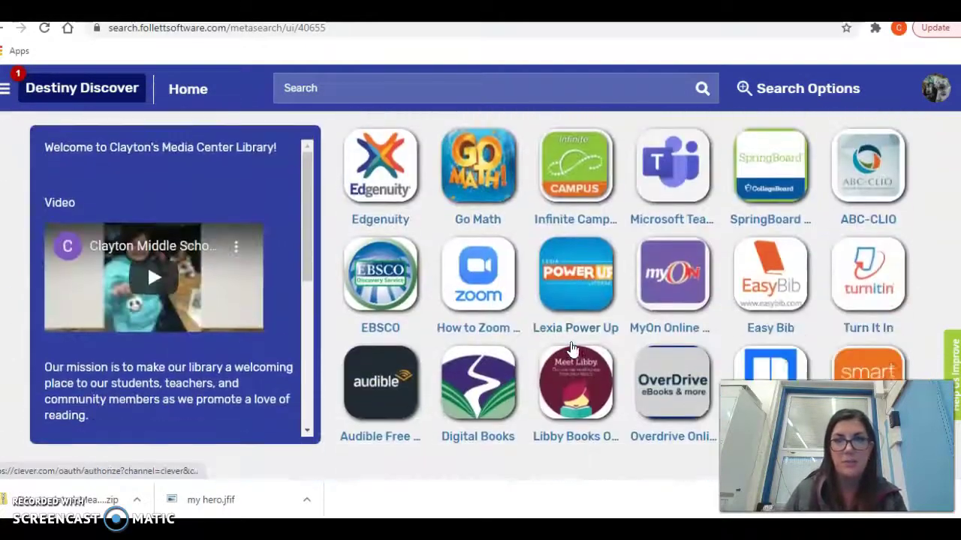
{"action": "left_click", "coordinate": [665, 368]}
{"action": "left_click_drag", "start_coordinate": [665, 368], "coordinate": [699, 399]}
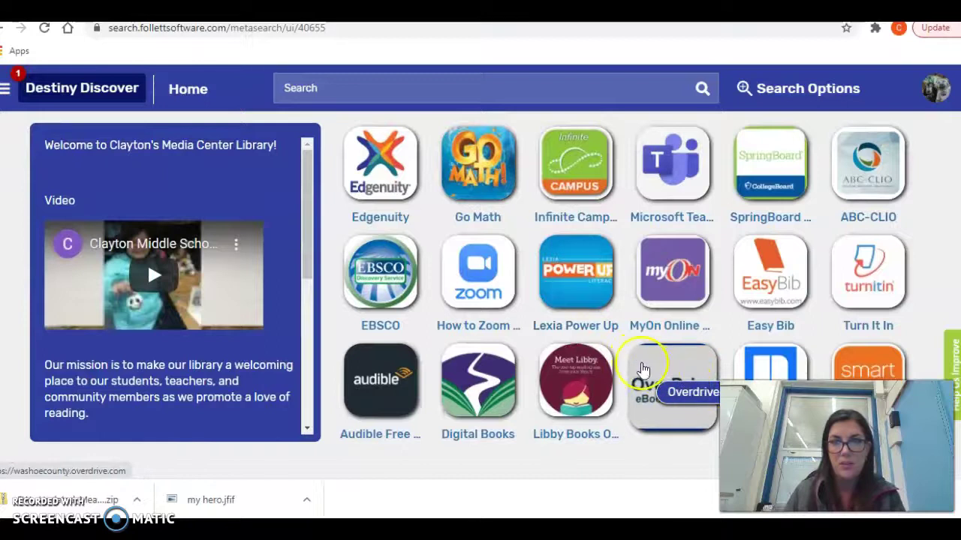
{"action": "left_click", "coordinate": [659, 372]}
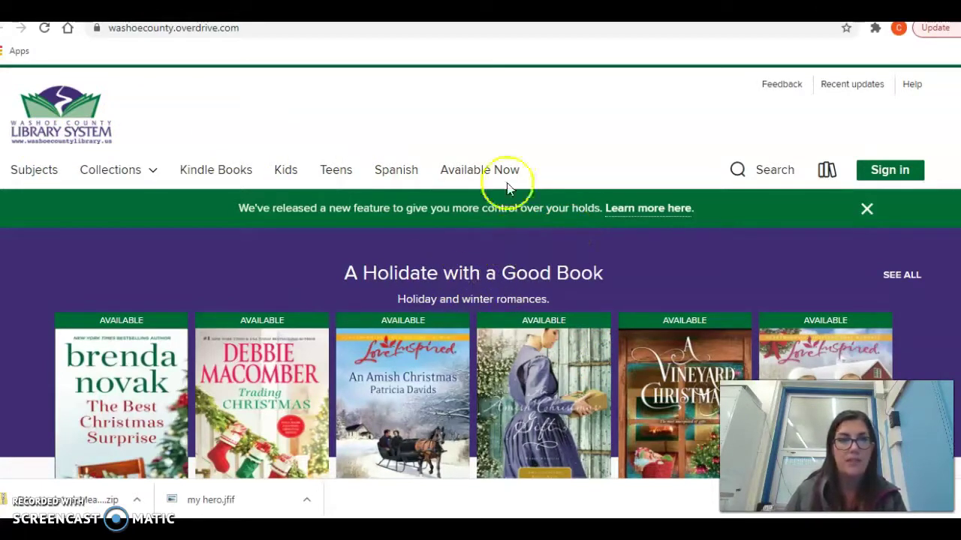
{"action": "scroll", "coordinate": [537, 261], "scroll_direction": "down", "scroll_amount": 6}
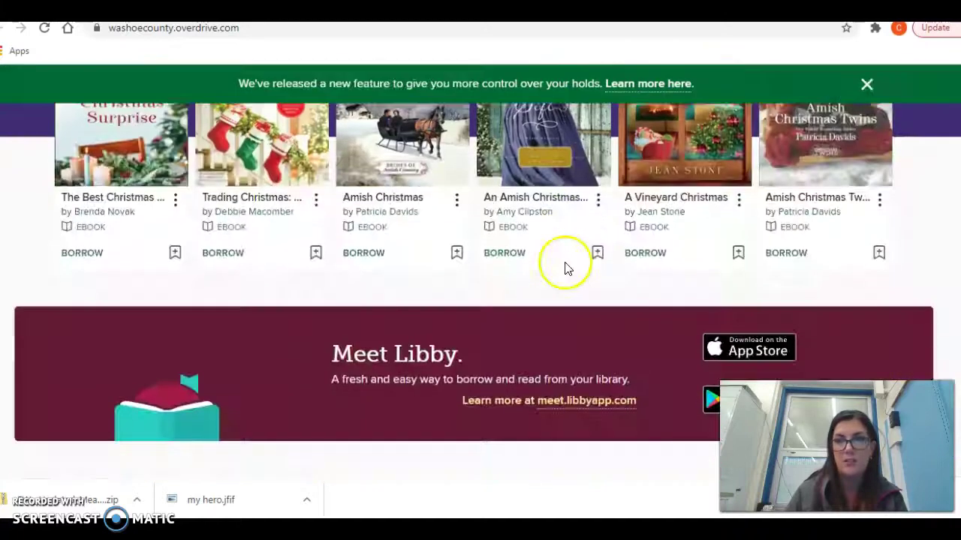
{"action": "scroll", "coordinate": [566, 262], "scroll_direction": "up", "scroll_amount": 2}
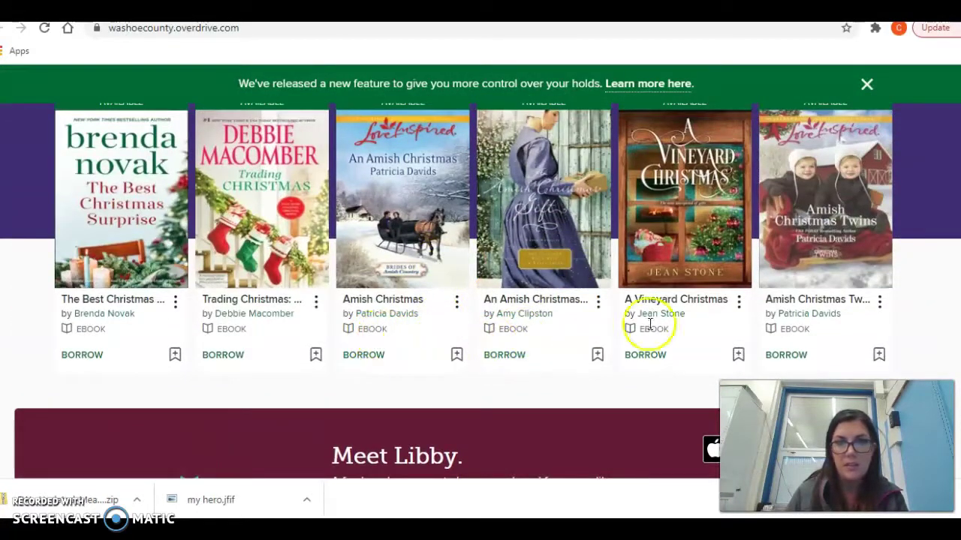
{"action": "scroll", "coordinate": [458, 253], "scroll_direction": "down", "scroll_amount": 6}
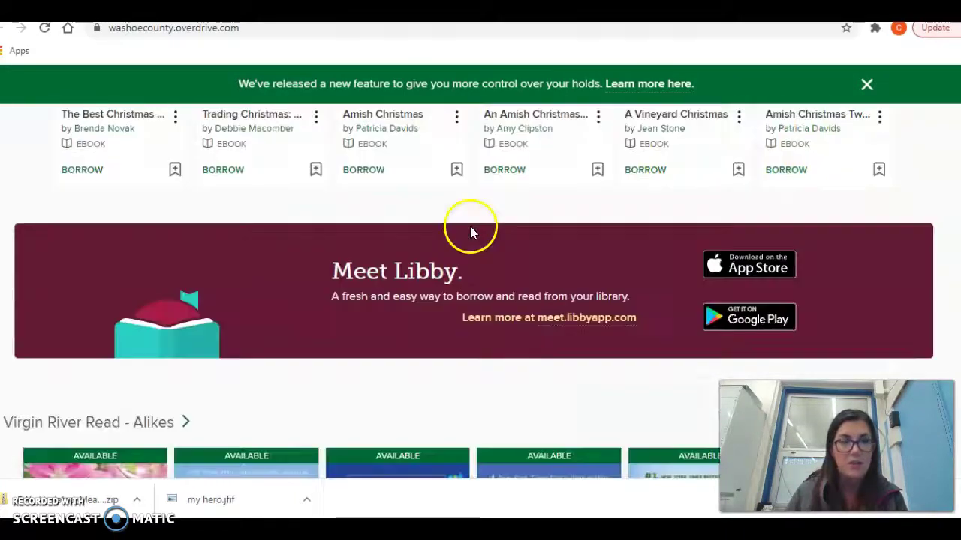
{"action": "scroll", "coordinate": [442, 239], "scroll_direction": "down", "scroll_amount": 6}
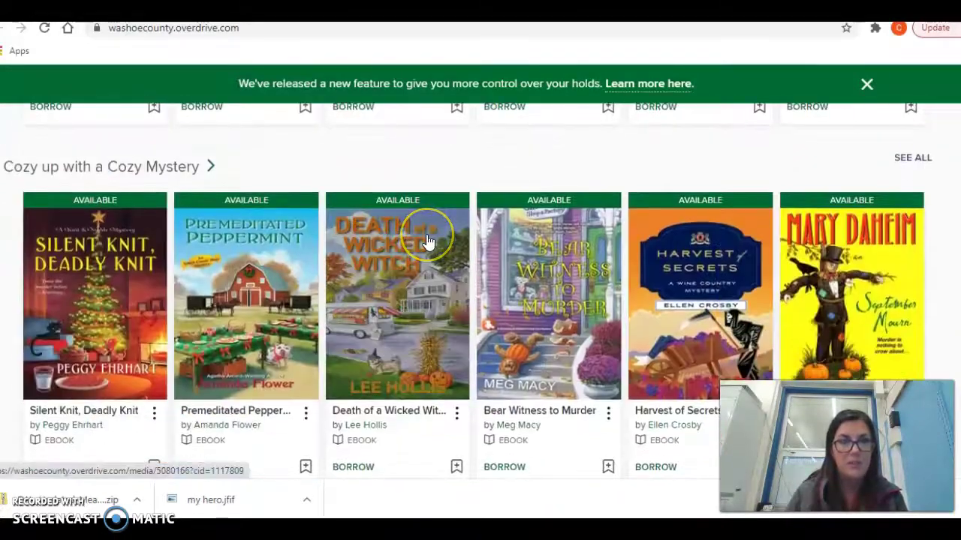
{"action": "scroll", "coordinate": [426, 240], "scroll_direction": "up", "scroll_amount": 4}
{"action": "scroll", "coordinate": [426, 240], "scroll_direction": "up", "scroll_amount": 10}
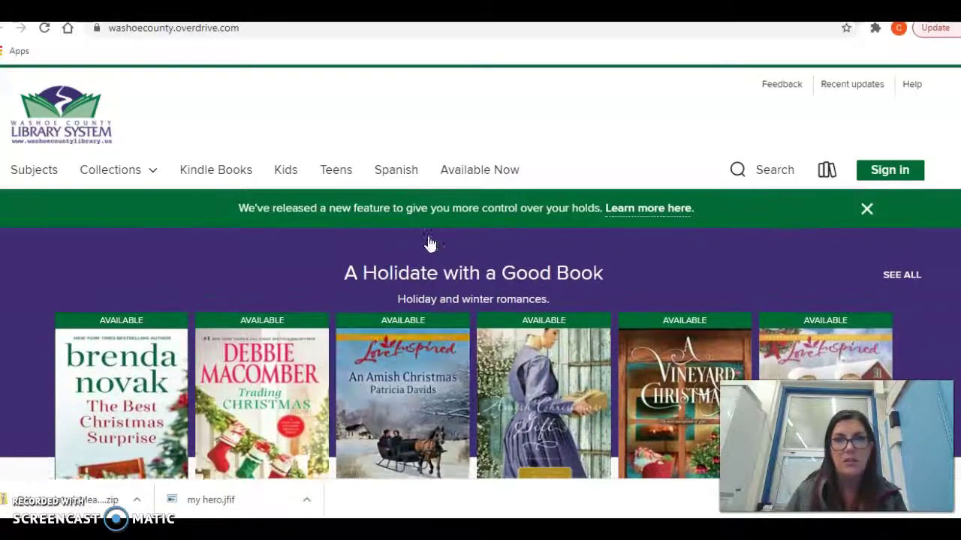
Step: Open Teens in OverDrive and browse its New Stuff, YA romance and nonfiction rows
{"action": "left_click", "coordinate": [344, 170]}
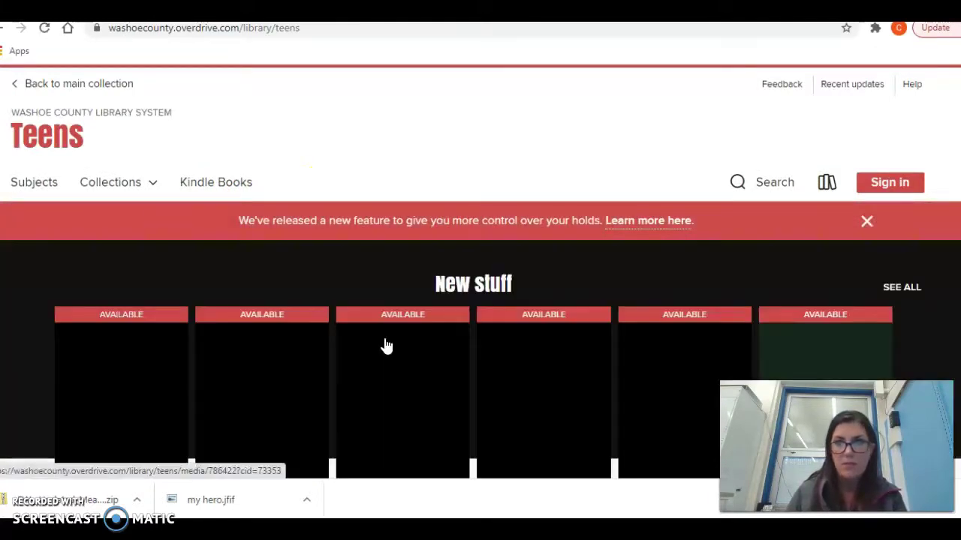
{"action": "scroll", "coordinate": [385, 346], "scroll_direction": "down", "scroll_amount": 5}
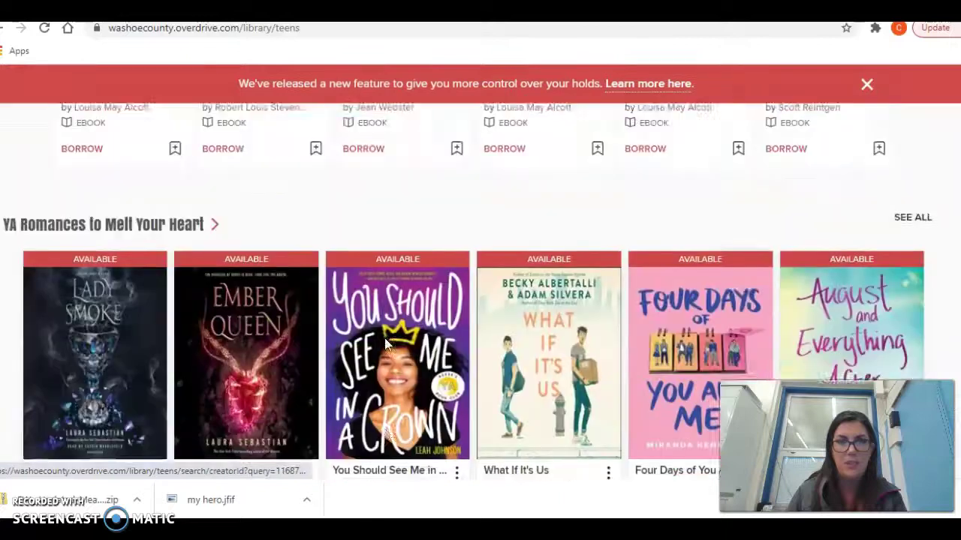
{"action": "scroll", "coordinate": [385, 345], "scroll_direction": "down", "scroll_amount": 5}
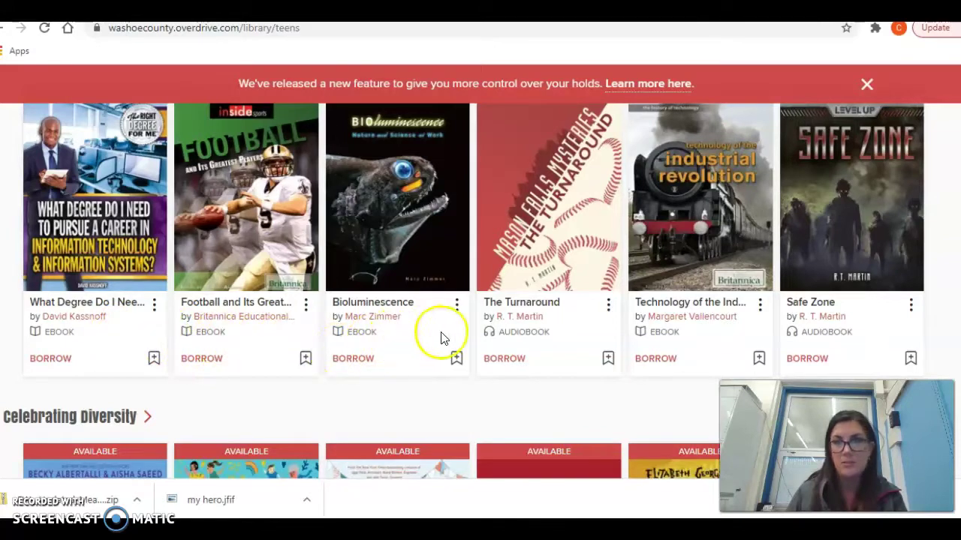
{"action": "scroll", "coordinate": [486, 334], "scroll_direction": "up", "scroll_amount": 5}
{"action": "scroll", "coordinate": [483, 350], "scroll_direction": "up", "scroll_amount": 4}
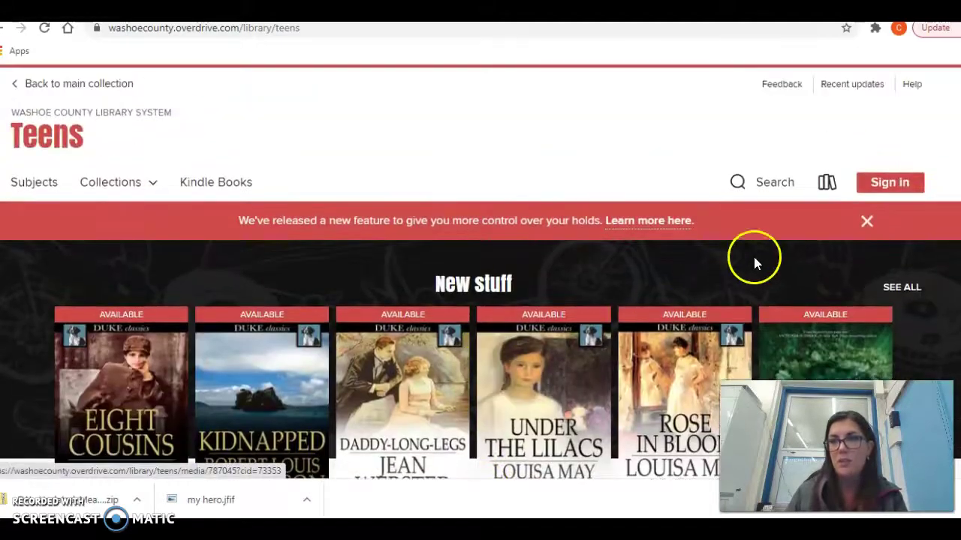
Step: From Sign in, choose the free mobile-number library card option and select the Mobile number field
{"action": "left_click", "coordinate": [880, 187]}
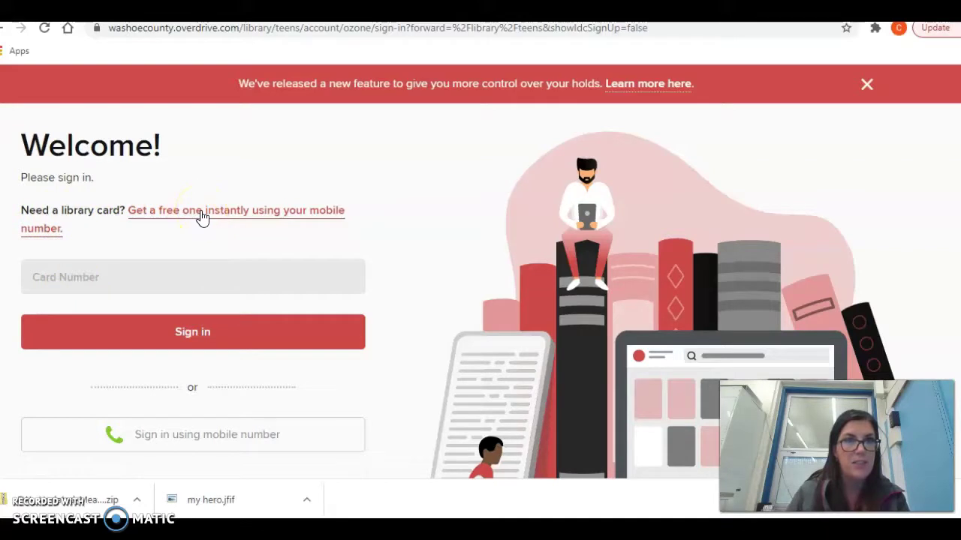
{"action": "left_click", "coordinate": [201, 217]}
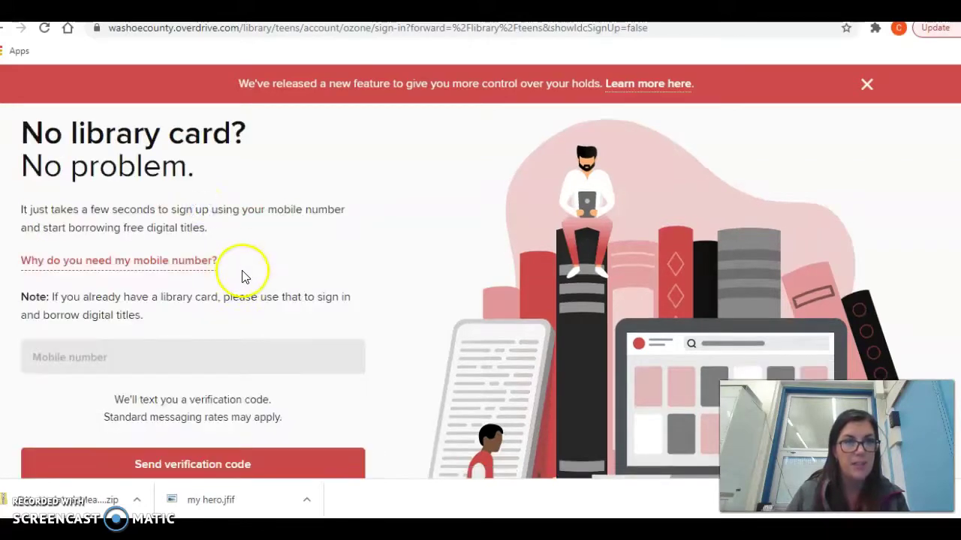
{"action": "left_click", "coordinate": [132, 357]}
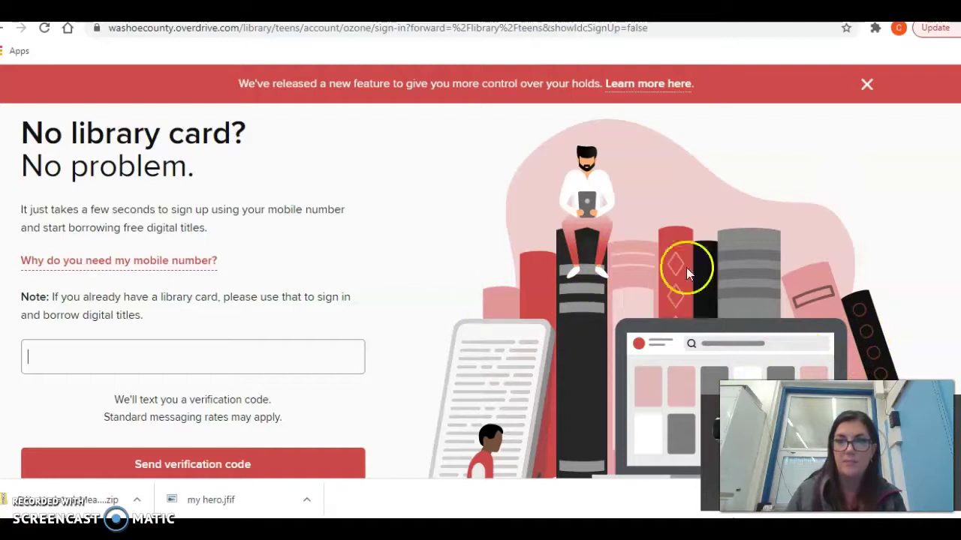
{"action": "left_click", "coordinate": [532, 249]}
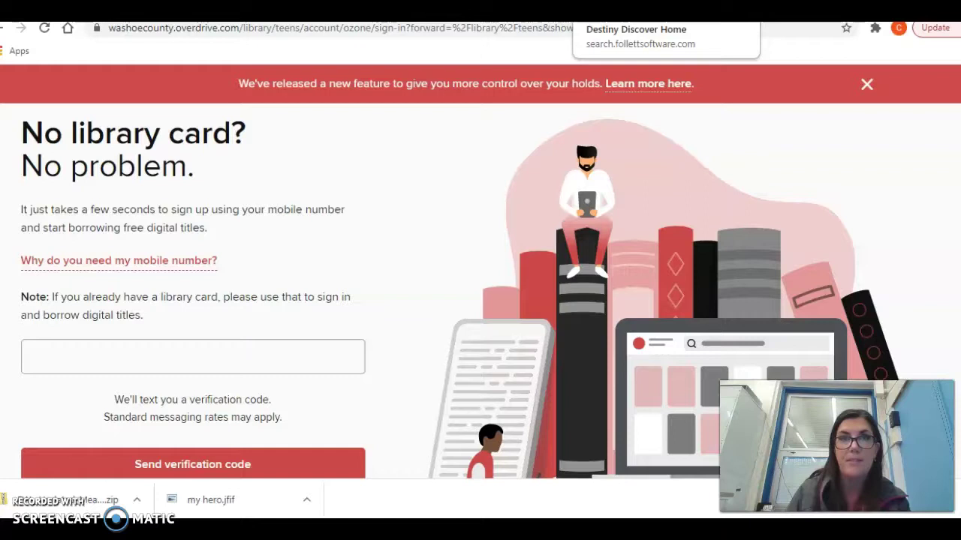
Step: Switch to the Destiny Discover Home tab and scroll through New Books and Popular Titles
{"action": "left_click", "coordinate": [638, 10]}
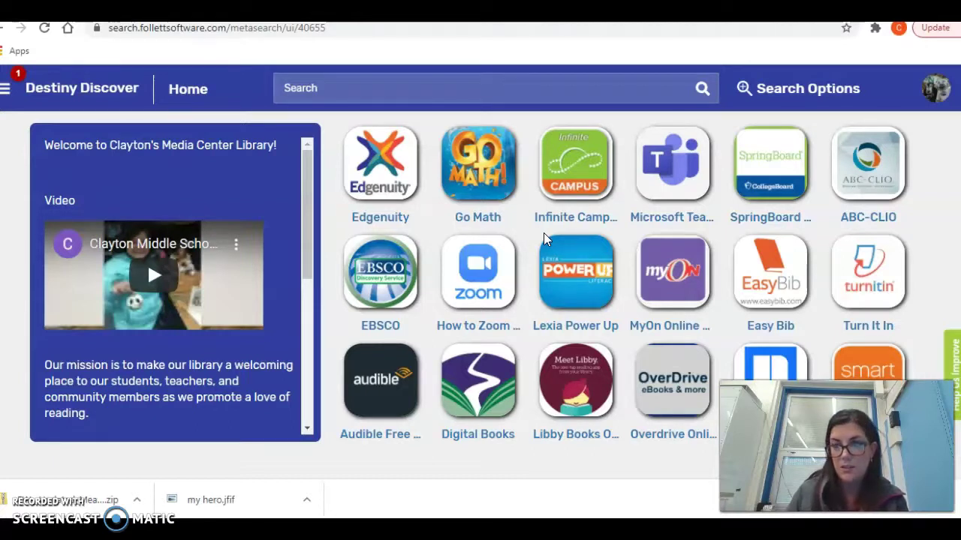
{"action": "scroll", "coordinate": [514, 285], "scroll_direction": "down", "scroll_amount": 1}
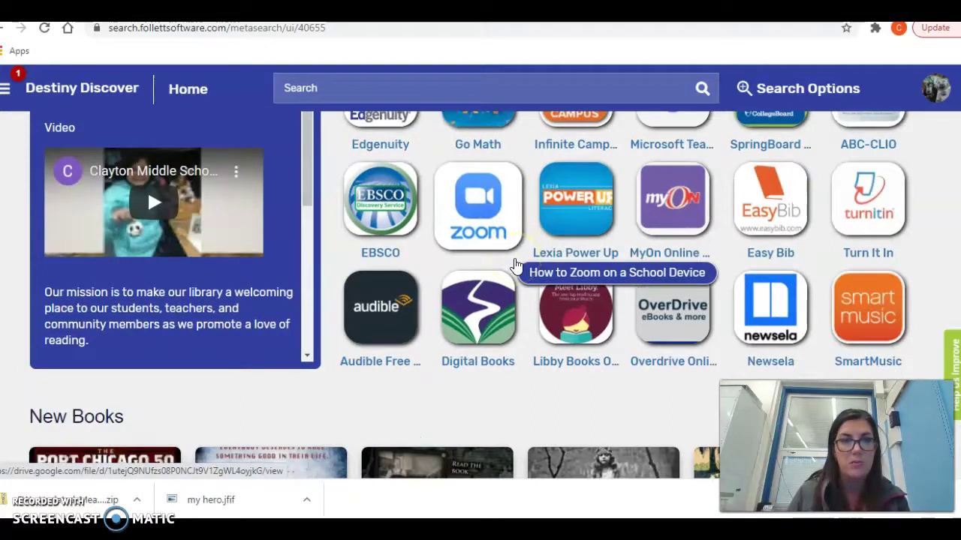
{"action": "scroll", "coordinate": [515, 265], "scroll_direction": "down", "scroll_amount": 3}
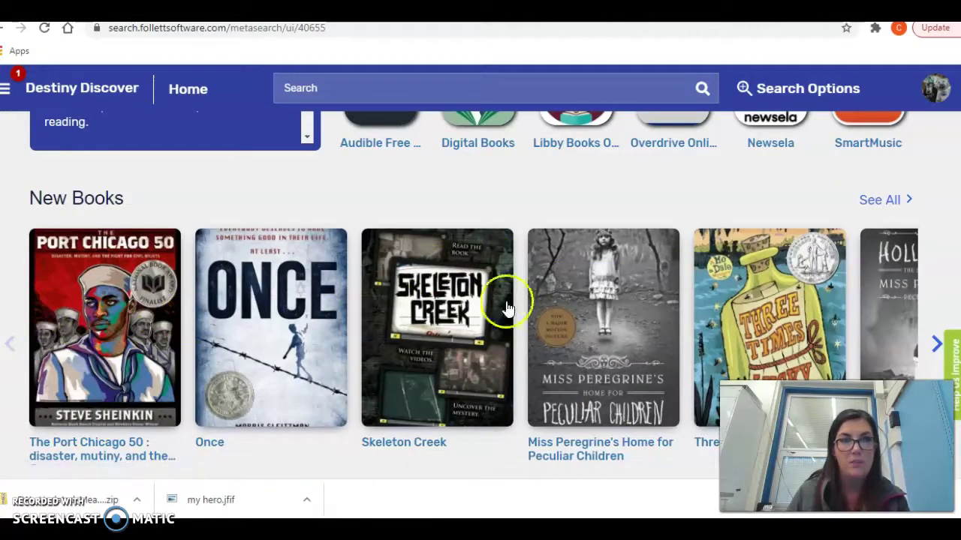
{"action": "scroll", "coordinate": [732, 335], "scroll_direction": "down", "scroll_amount": 3}
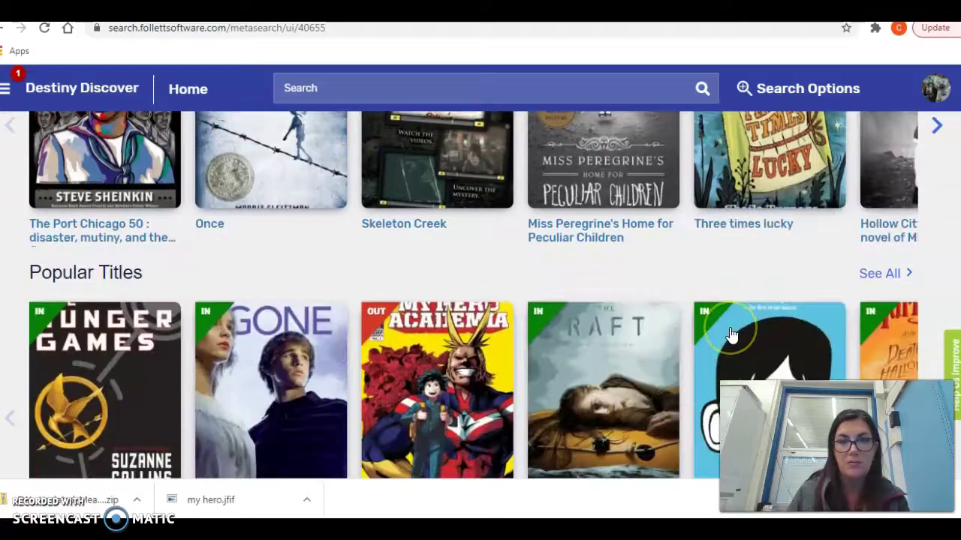
{"action": "scroll", "coordinate": [568, 293], "scroll_direction": "down", "scroll_amount": 1}
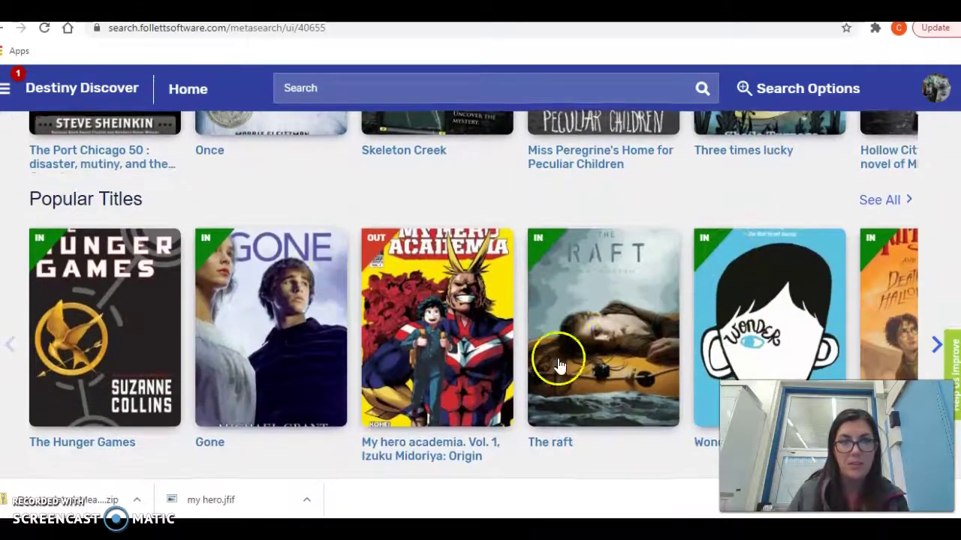
{"action": "scroll", "coordinate": [557, 364], "scroll_direction": "down", "scroll_amount": 3}
{"action": "scroll", "coordinate": [558, 366], "scroll_direction": "up", "scroll_amount": 10}
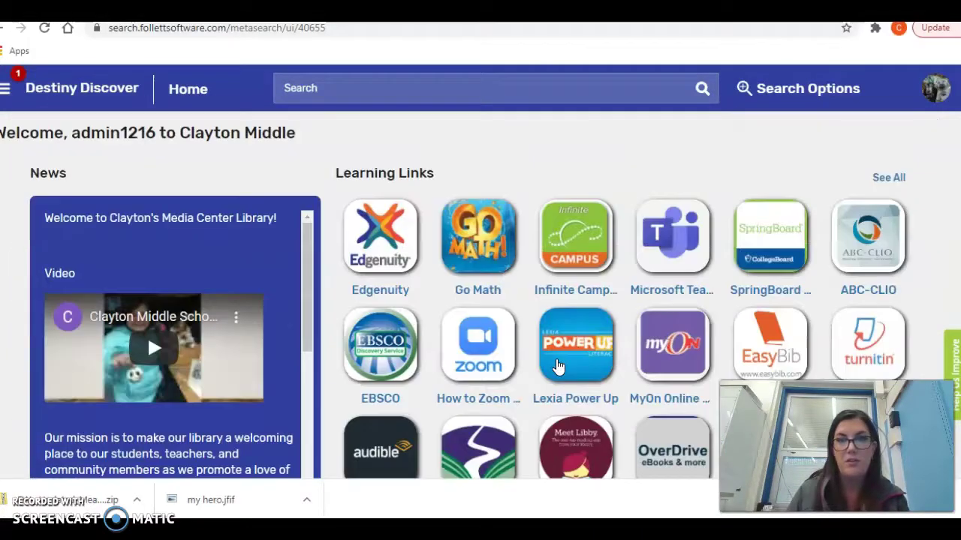